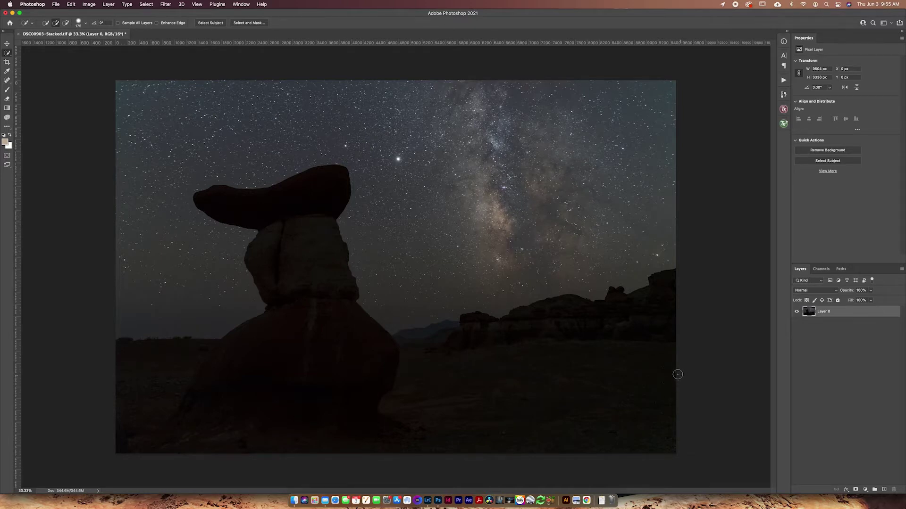
- Open the Create new fill or adjustment layer menu at the bottom of the Layers panel
left_click(865, 489)
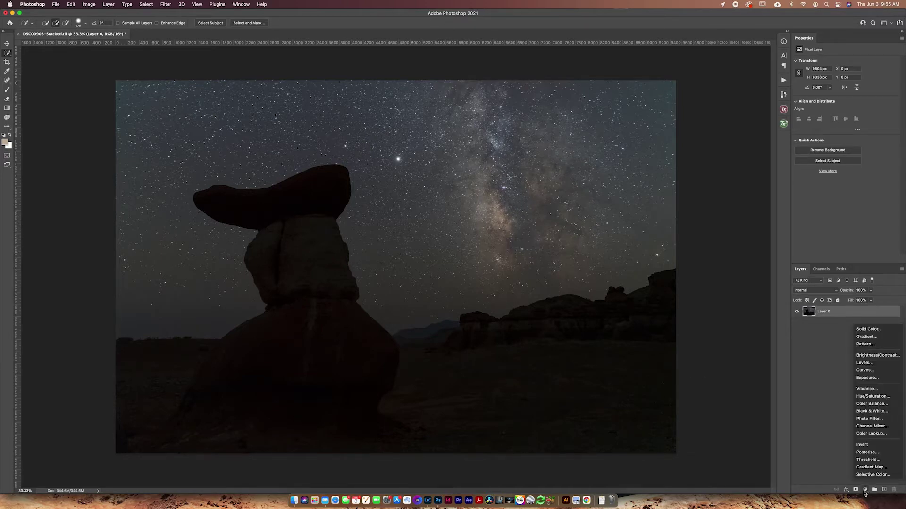
- Add a Curves layer with an S-curve that lowers the shadows and lifts the highlights, then discard it
left_click(865, 371)
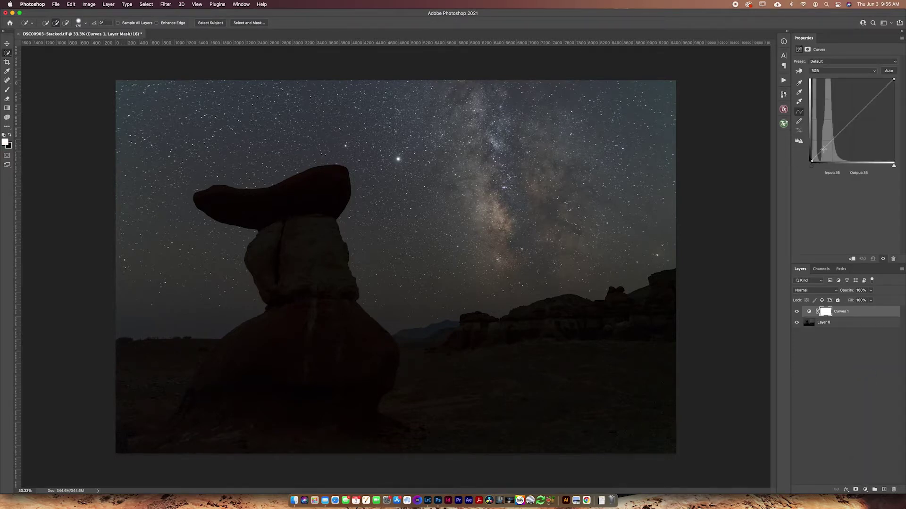
left_click_drag(823, 150, 824, 150)
left_click_drag(856, 115, 856, 110)
left_click_drag(824, 150, 824, 152)
left_click_drag(856, 110, 854, 107)
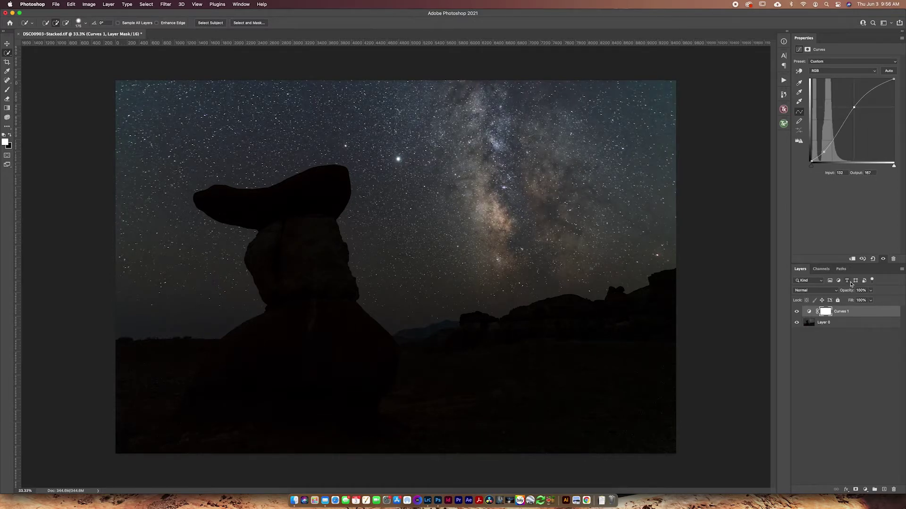
left_click(811, 312)
left_click(813, 314)
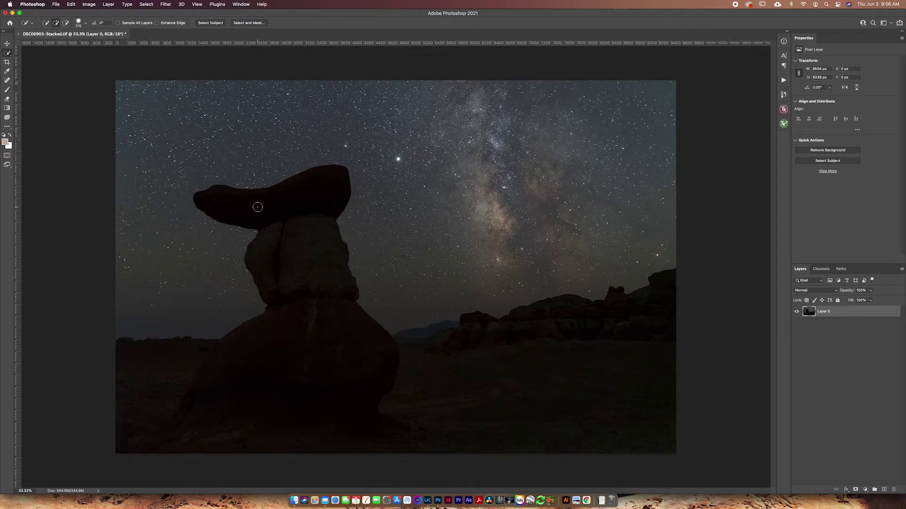
- Select the starry sky above the rocks with the Quick Selection Tool, subtracting stray edges
right_click(7, 55)
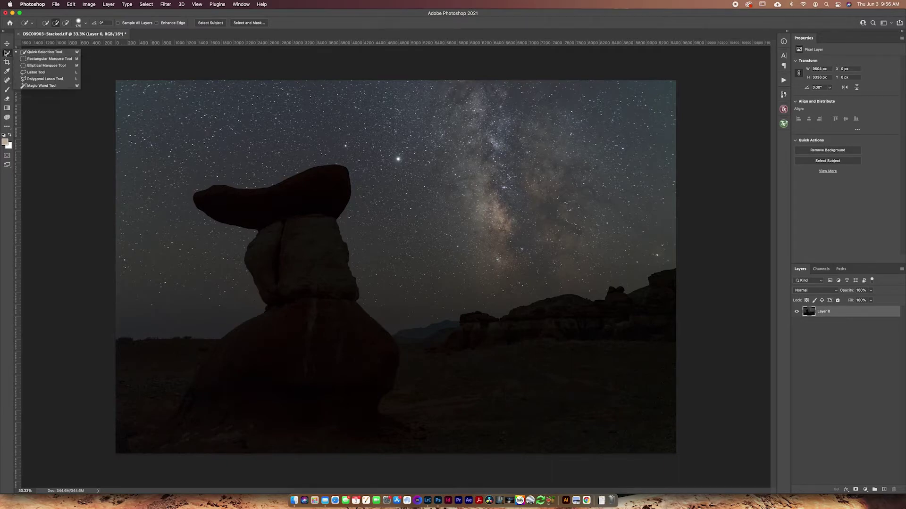
left_click(7, 52)
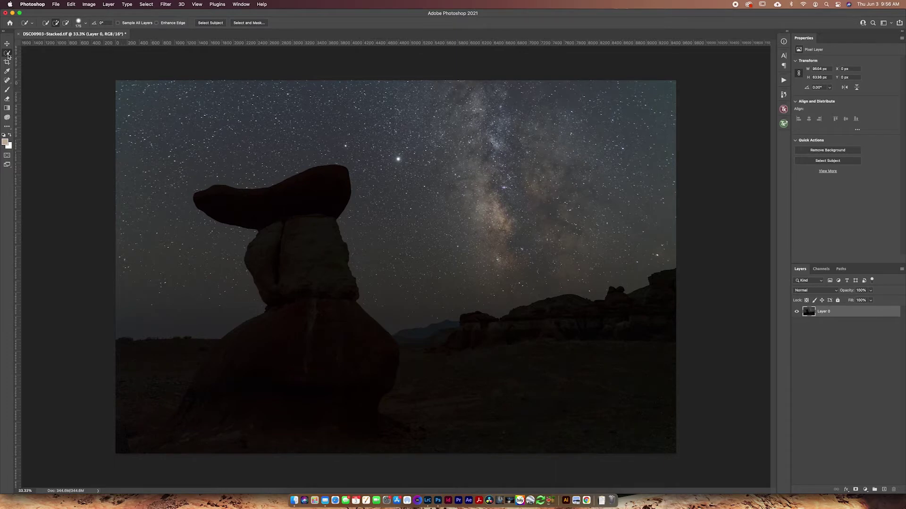
right_click(8, 55)
left_click(7, 55)
mouse_move(137, 309)
left_mouse_down()
mouse_move(201, 283)
mouse_move(155, 216)
mouse_move(152, 168)
mouse_move(183, 112)
mouse_move(264, 113)
mouse_move(274, 130)
mouse_move(438, 134)
mouse_move(459, 148)
mouse_move(497, 230)
mouse_move(484, 260)
mouse_move(427, 293)
mouse_move(654, 212)
left_mouse_up()
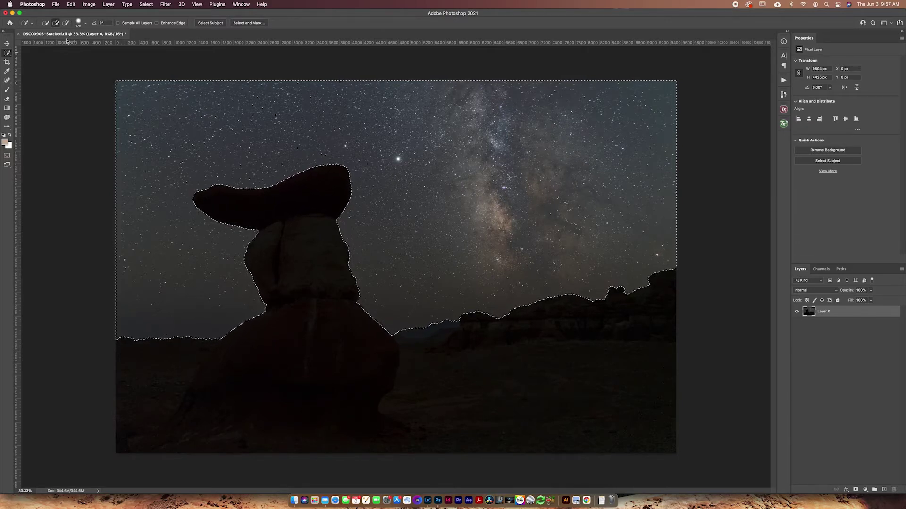
left_click(66, 24)
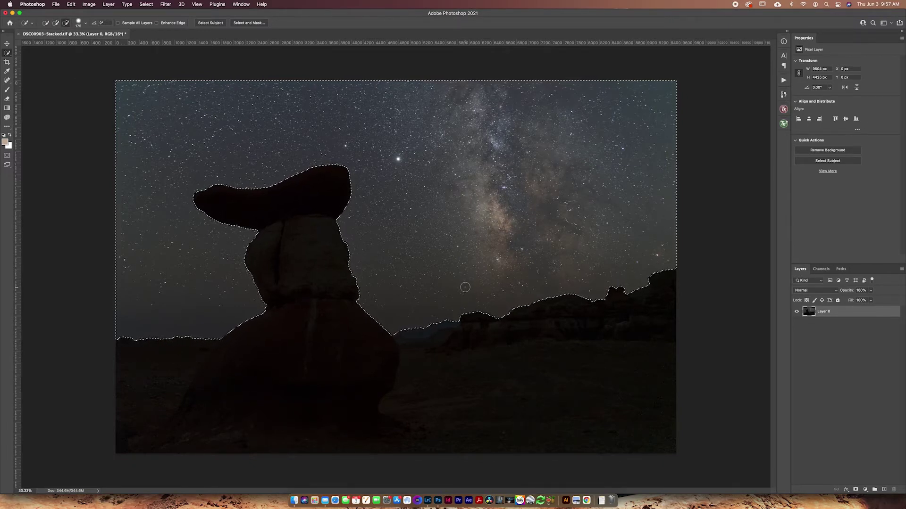
left_click(865, 490)
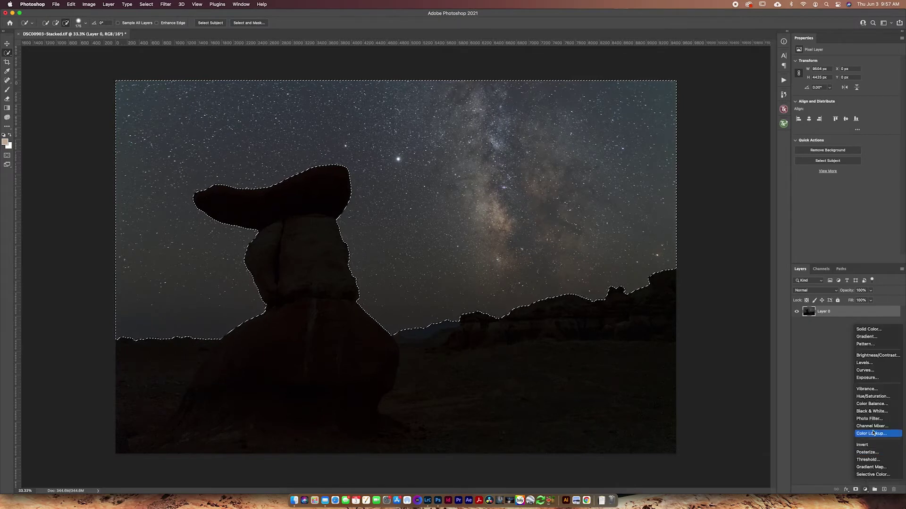
- Add a Curves 1 layer masked to the sky, delete a trial point, and bend the curve upward
left_click(872, 373)
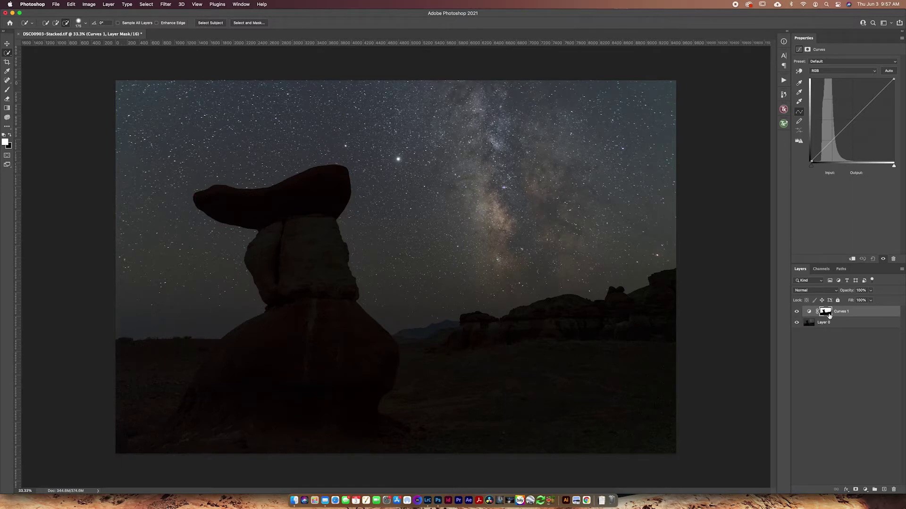
left_click(809, 312)
left_click_drag(847, 124, 847, 104)
key("Delete")
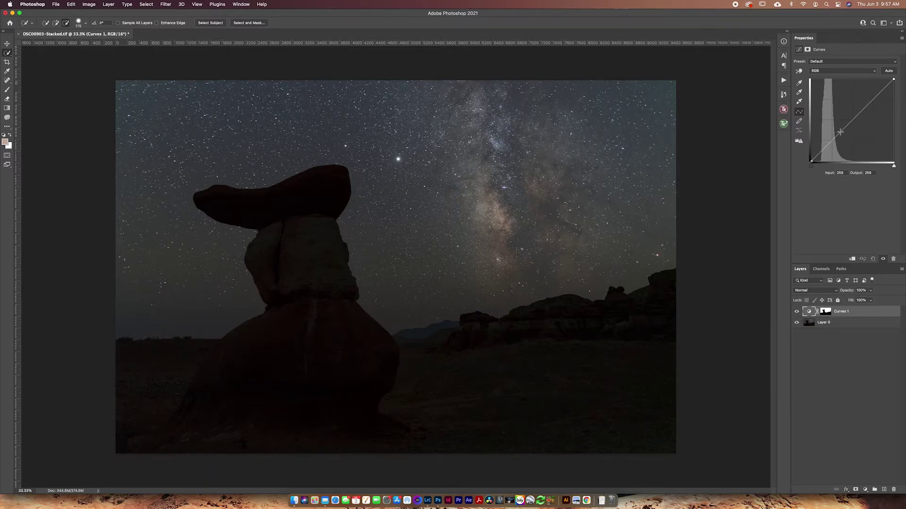
left_click_drag(840, 133, 866, 101)
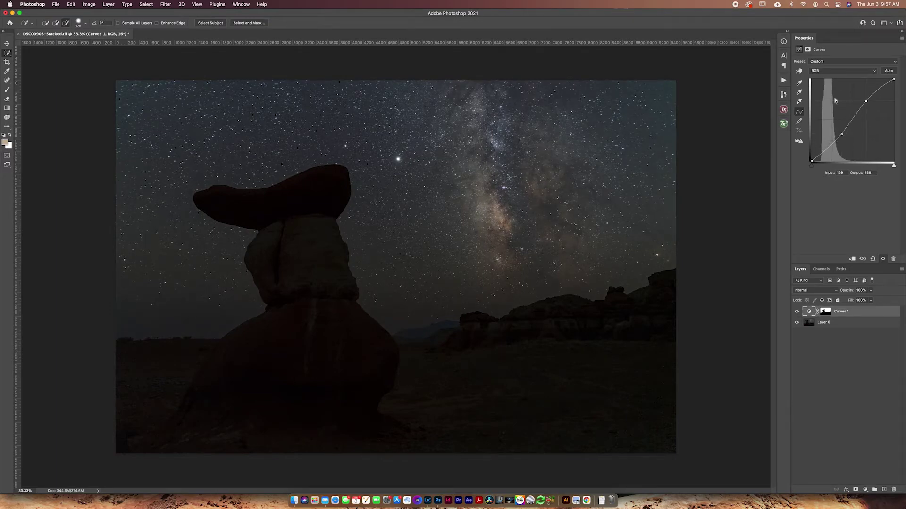
- Reshape the sky curve into an S-curve with its brightening point at input 107, output 148
key("super+z")
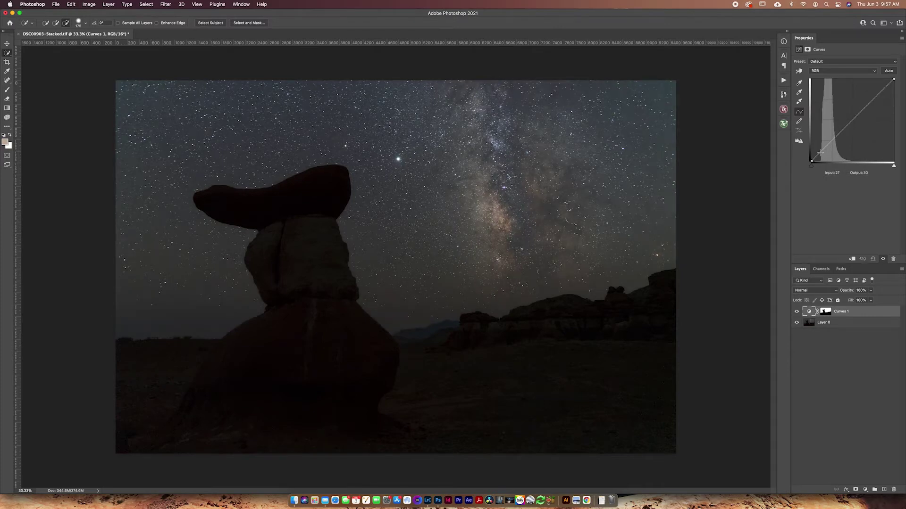
left_click_drag(818, 154, 819, 156)
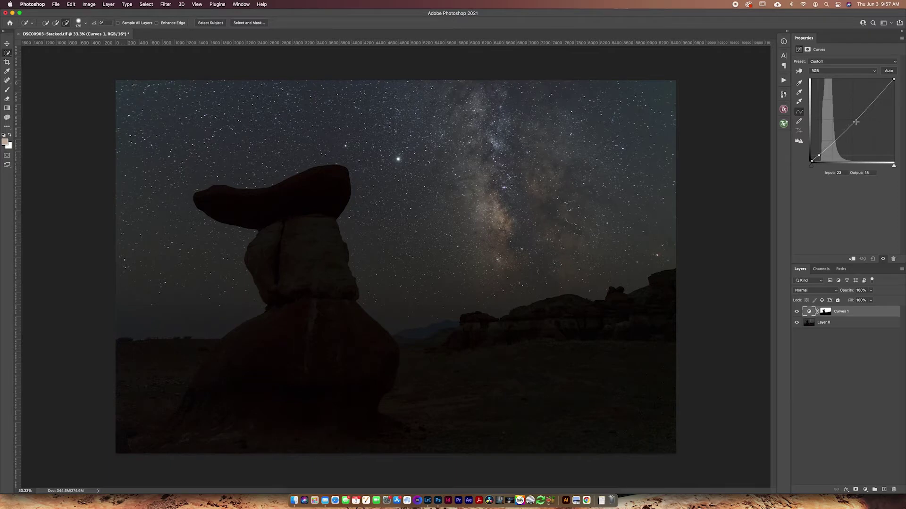
left_click_drag(861, 114, 854, 102)
left_click_drag(819, 155, 819, 155)
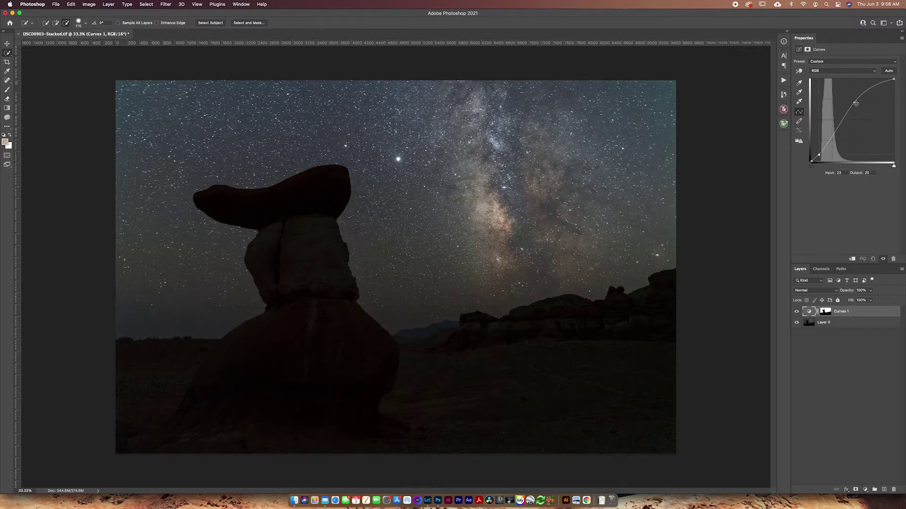
left_click_drag(854, 102, 846, 115)
- Toggle Curves 1 visibility to compare the sky with and without the curve
left_click(797, 312)
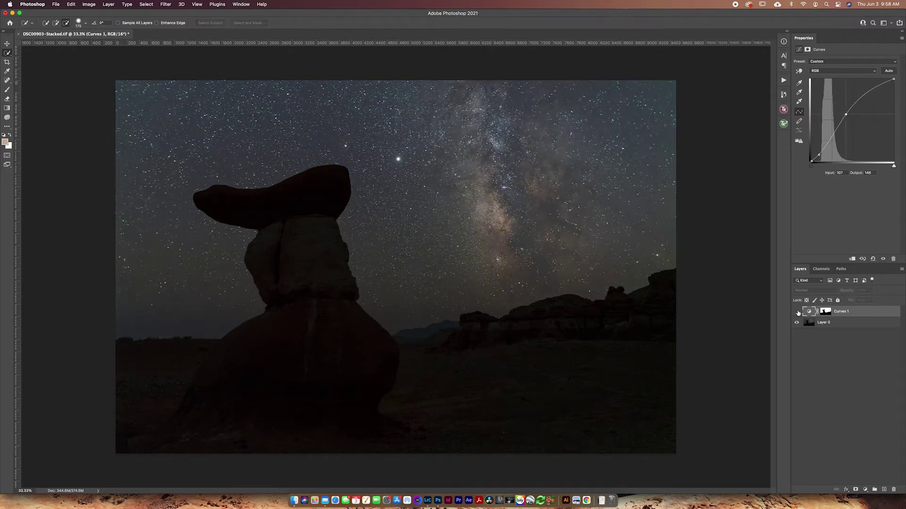
left_click(797, 312)
left_click(797, 312)
left_click(797, 312)
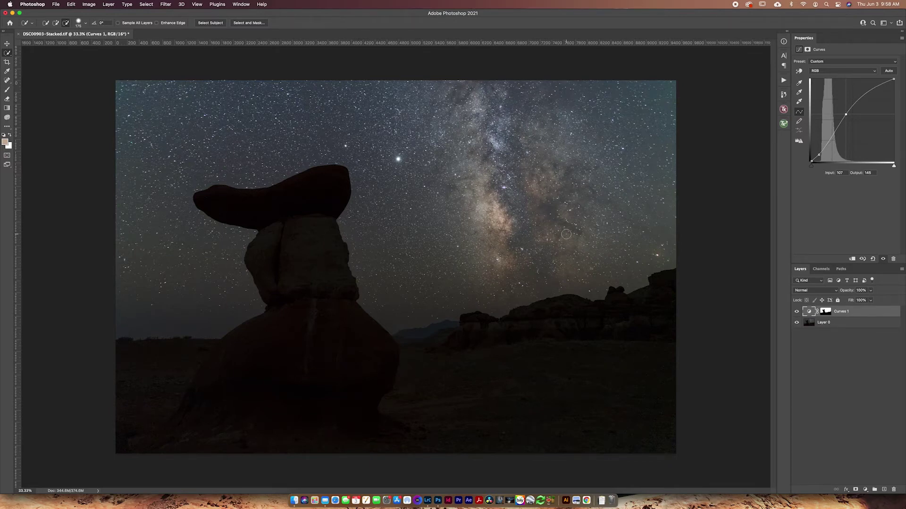
- Add Curves 2 and replace its empty mask with one loaded from Curves 1's sky mask
left_click(865, 490)
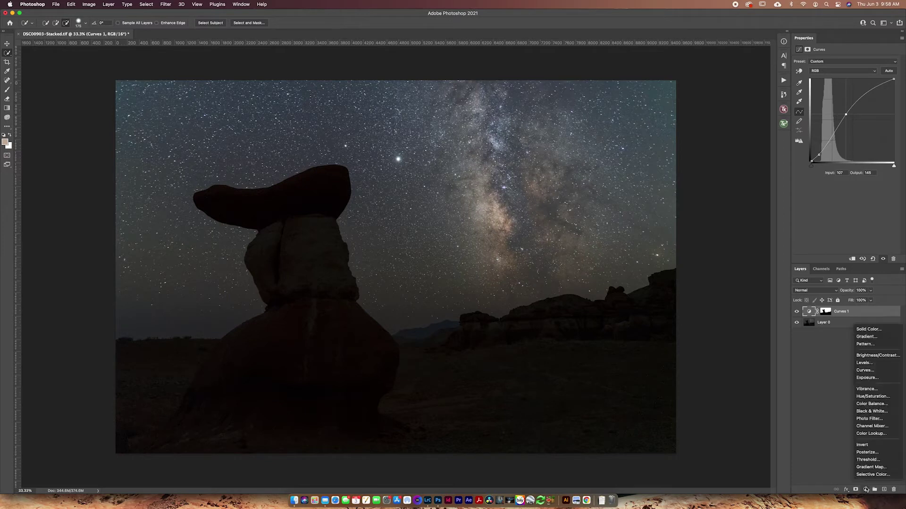
left_click(867, 372)
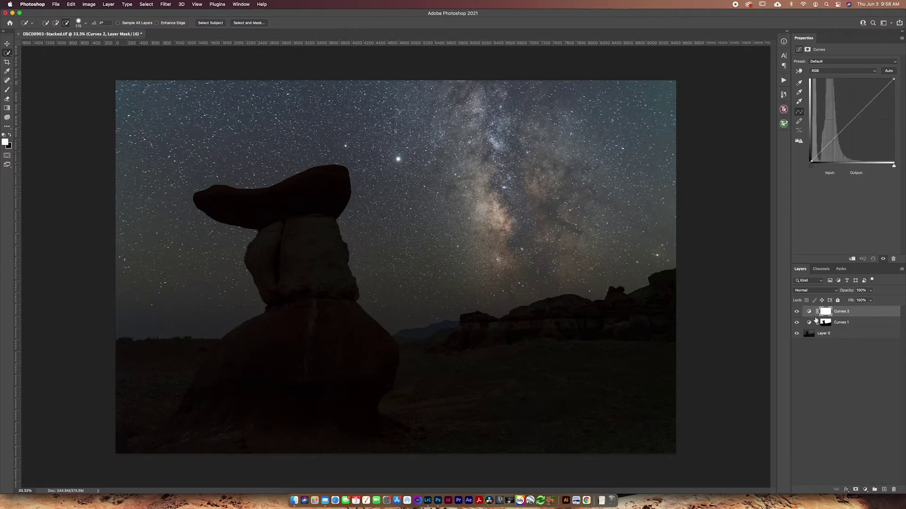
left_click(893, 490)
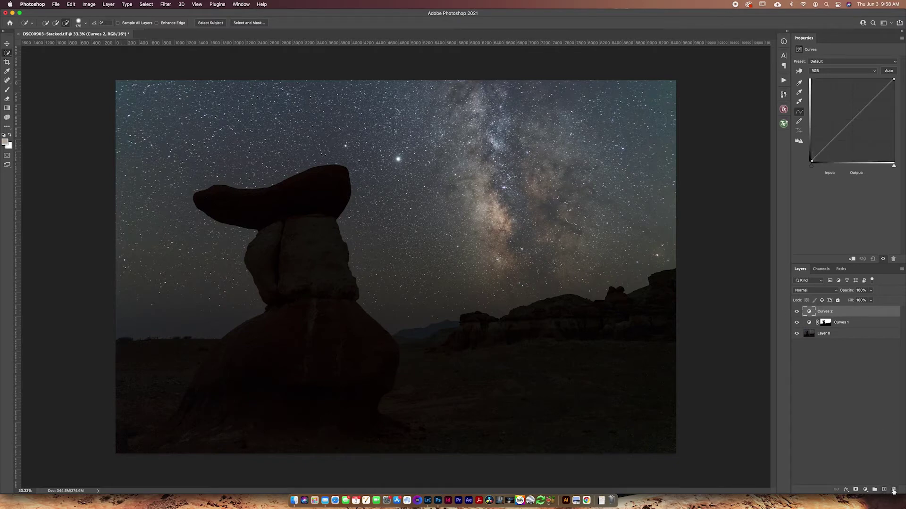
left_click(826, 324, "super")
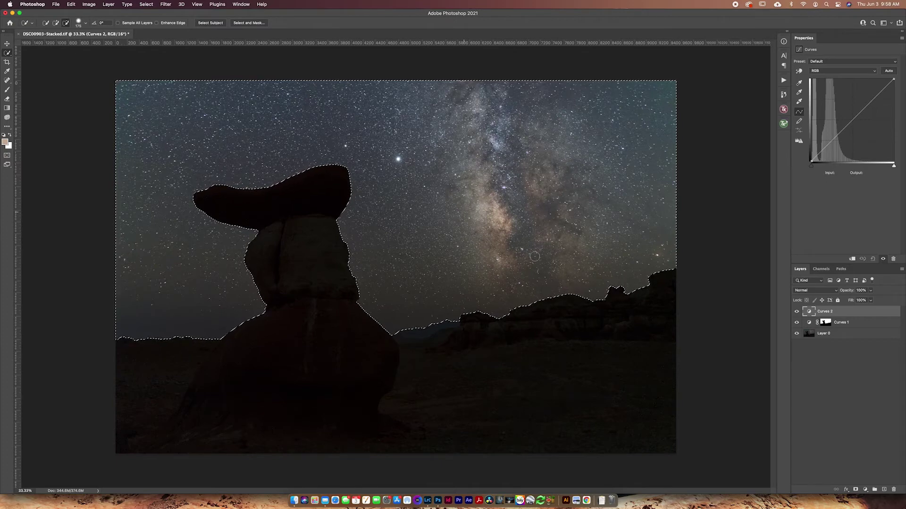
left_click(856, 490)
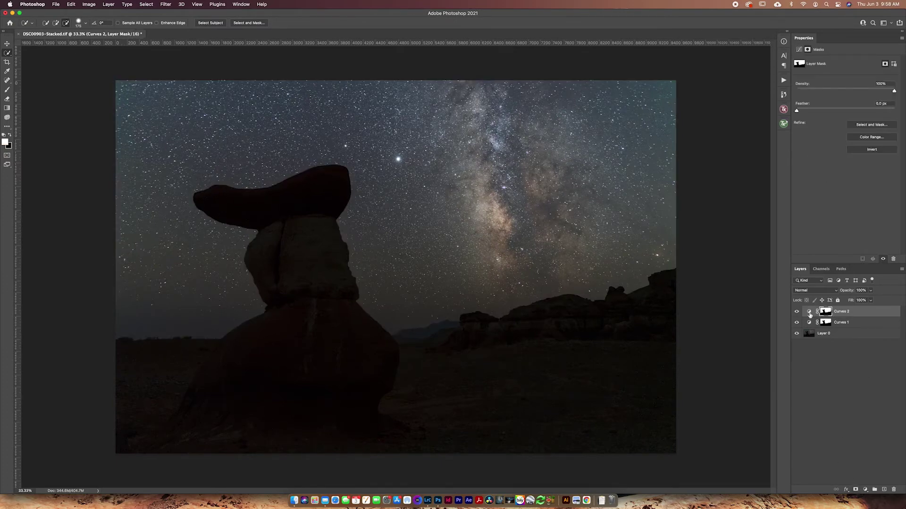
left_click(809, 312)
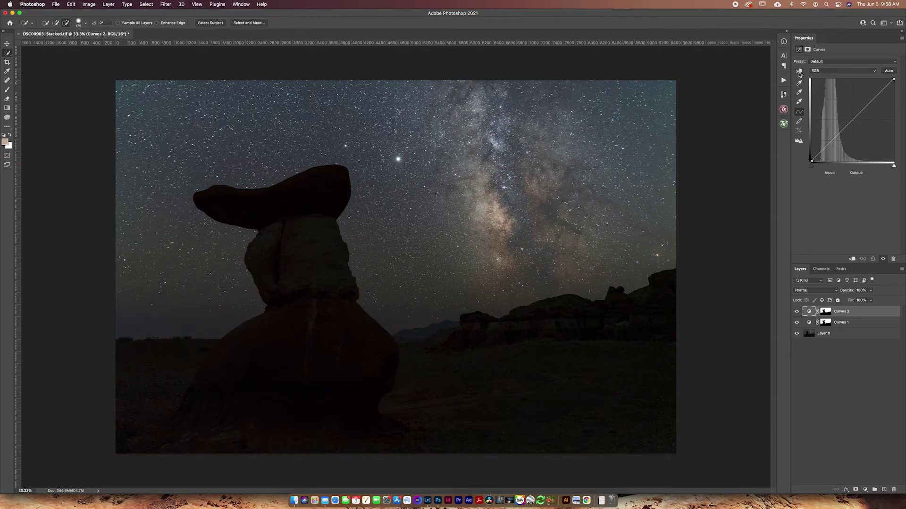
- With the targeted adjustment tool, darken the background sky and brighten the Milky Way core to 163/188
left_click(798, 72)
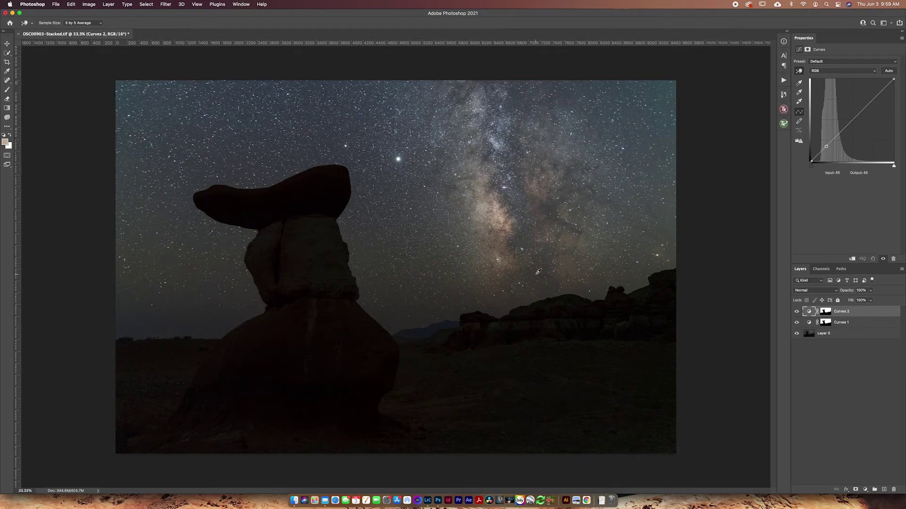
left_click_drag(538, 272, 538, 276)
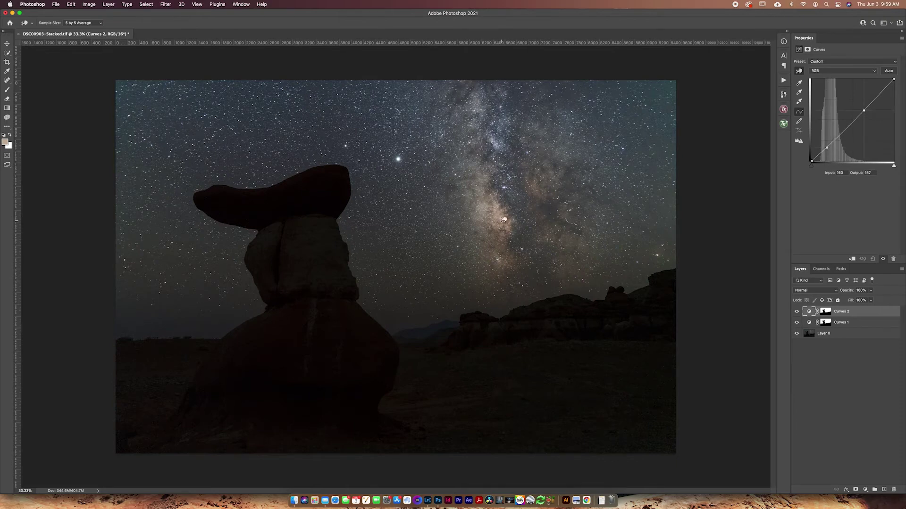
left_click_drag(503, 220, 504, 206)
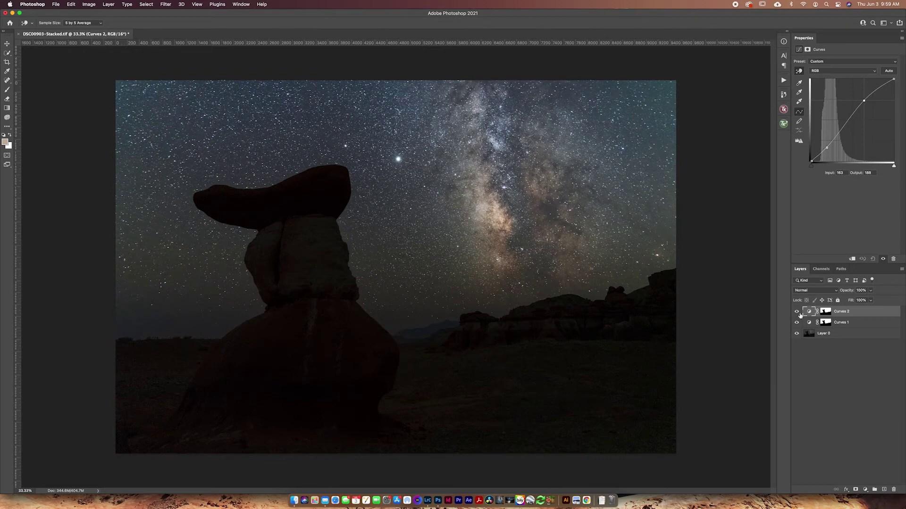
- Toggle Curves 2 visibility to compare the sky with and without it
left_click(796, 311)
left_click(797, 312)
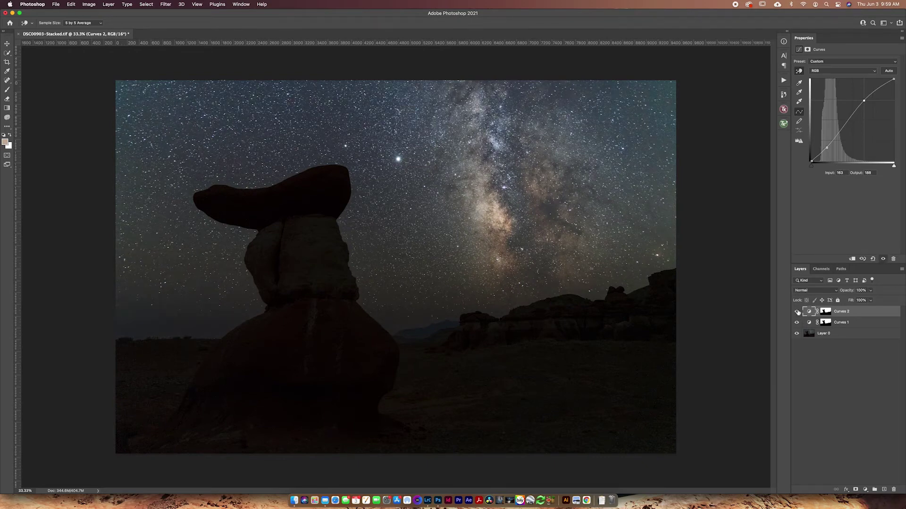